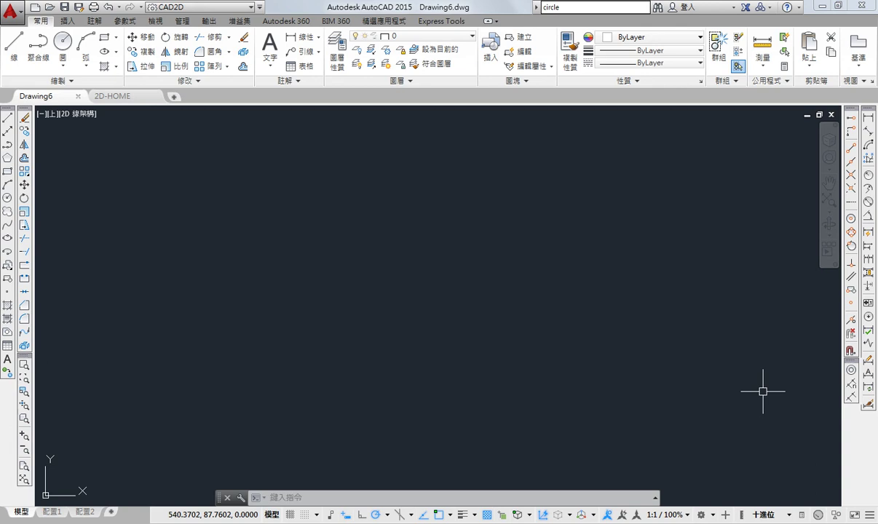
Glance at the workspace list without changing it, then bring up the Options window from the drawing area.
click(201, 7)
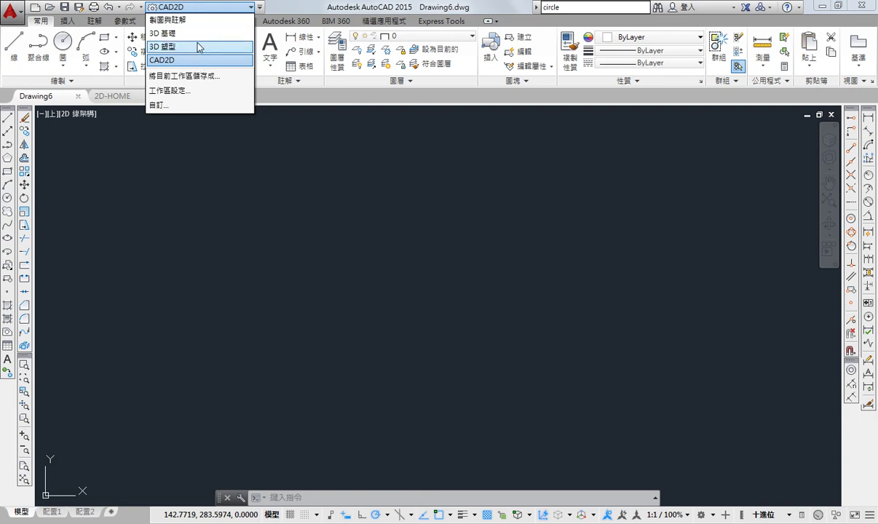
click(350, 237)
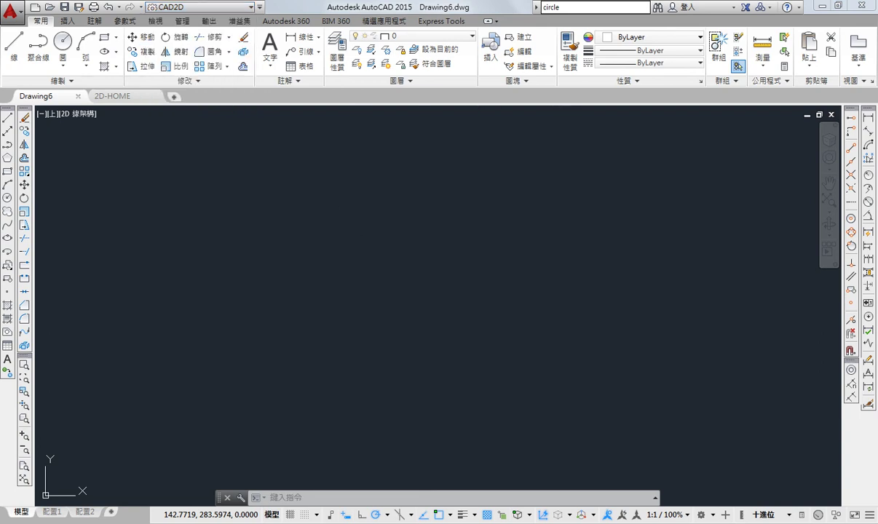
right_click(373, 184)
click(420, 387)
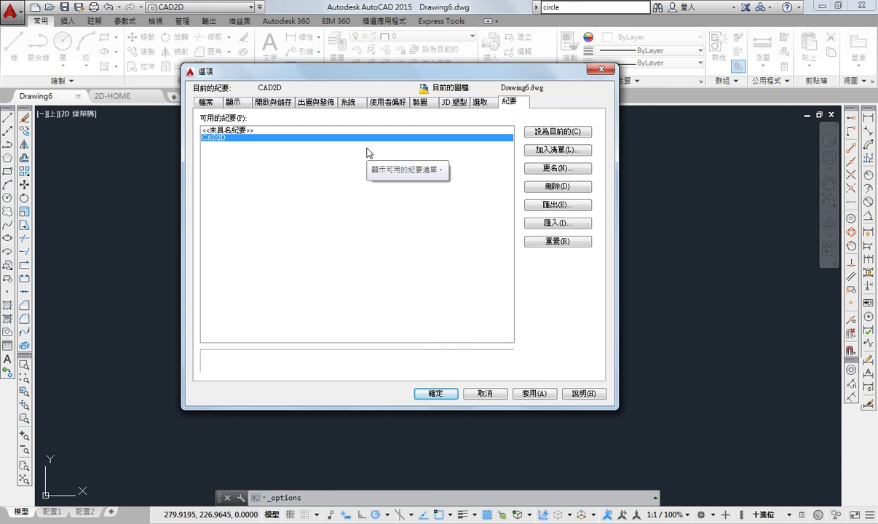
drag(421, 71, 439, 104)
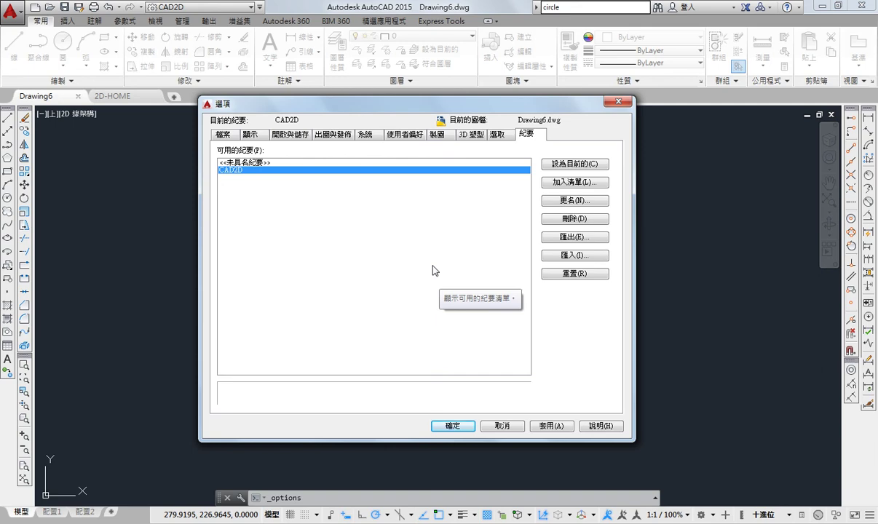
Browse the Options categories, return to Profiles showing CAD2D current, and close Options.
click(498, 135)
click(471, 135)
click(437, 135)
click(366, 135)
click(332, 135)
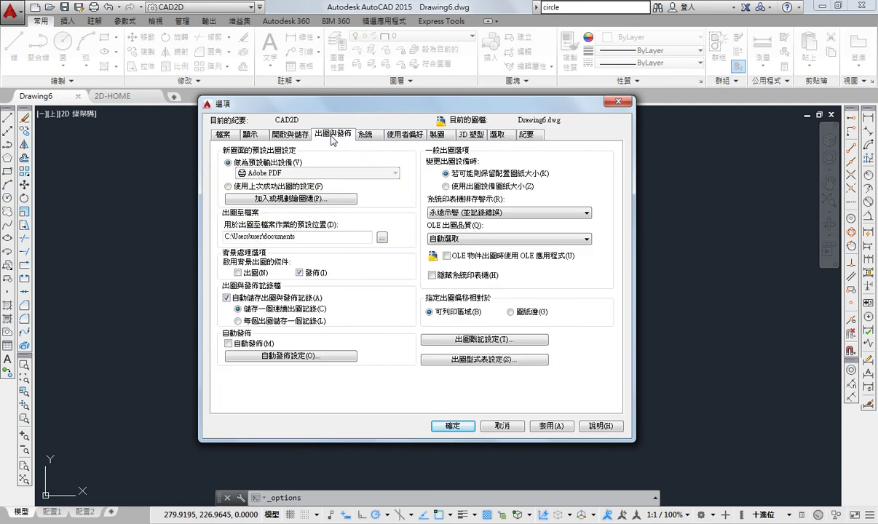
click(290, 135)
click(223, 135)
click(527, 135)
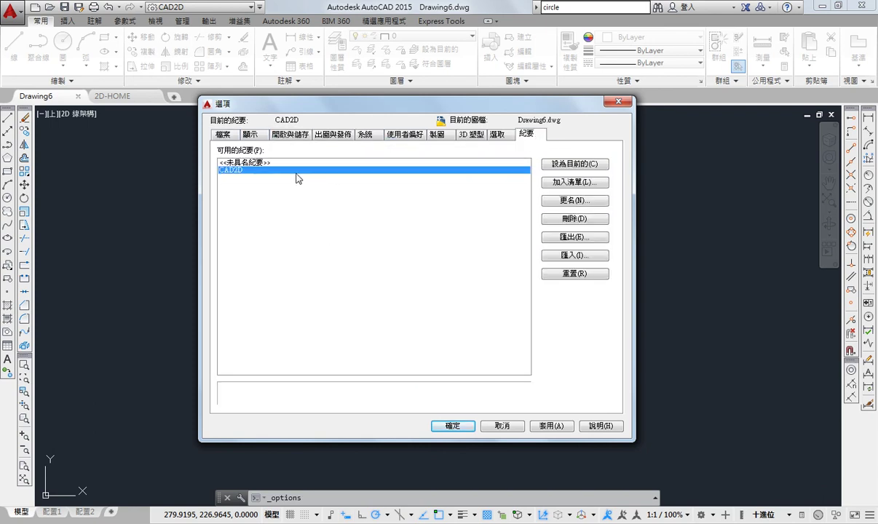
key(Escape)
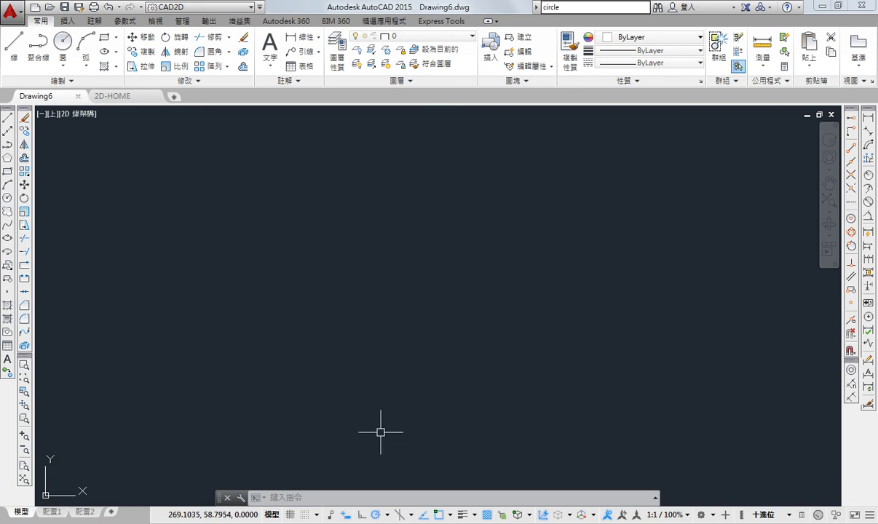
Reconfirm CAD2D in the Options Profiles list, then show the available workspaces.
right_click(409, 161)
click(472, 385)
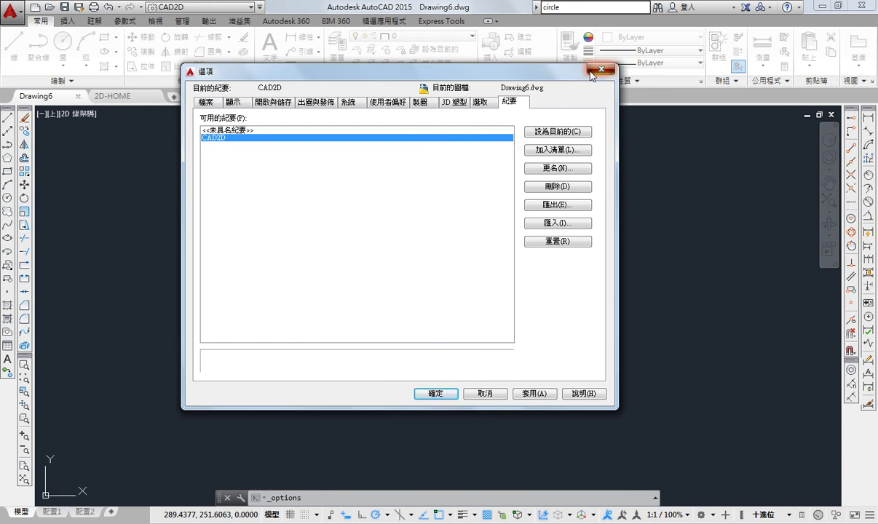
key(Escape)
click(237, 7)
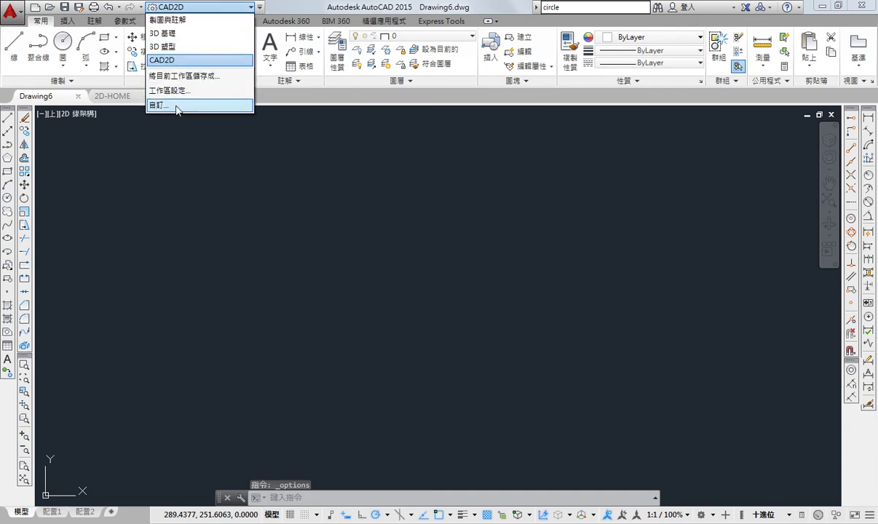
In Customize User Interface, confirm CAD2D is marked as the current workspace, then close it.
click(177, 107)
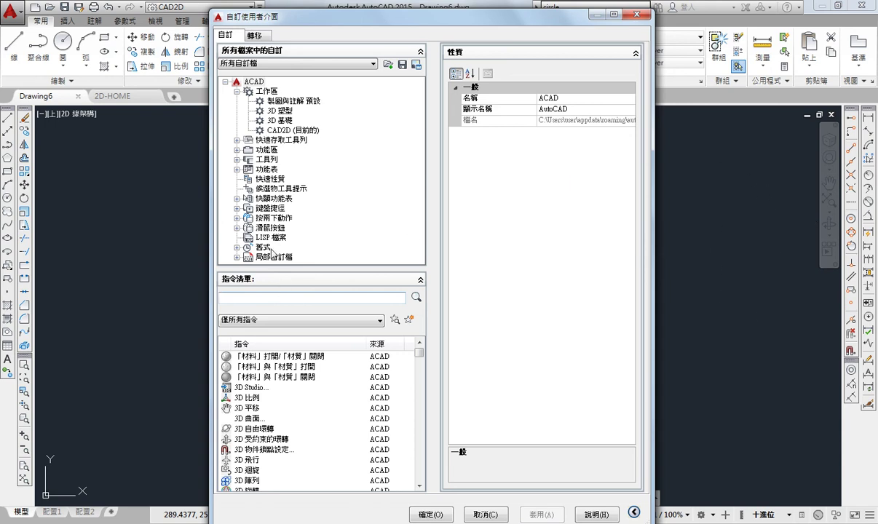
click(637, 14)
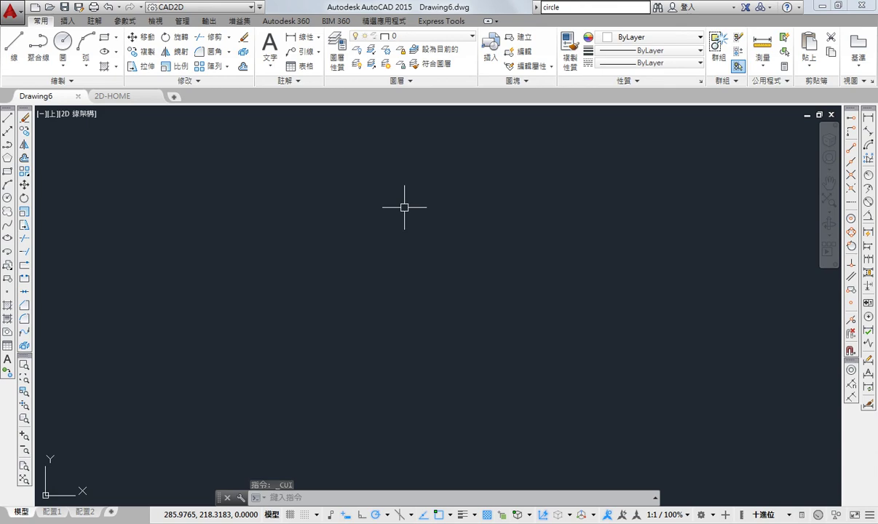
right_click(404, 207)
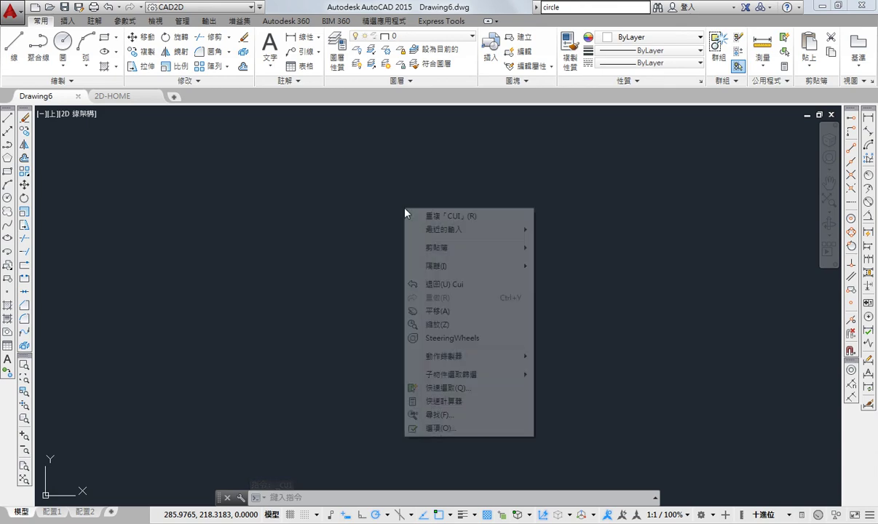
click(471, 430)
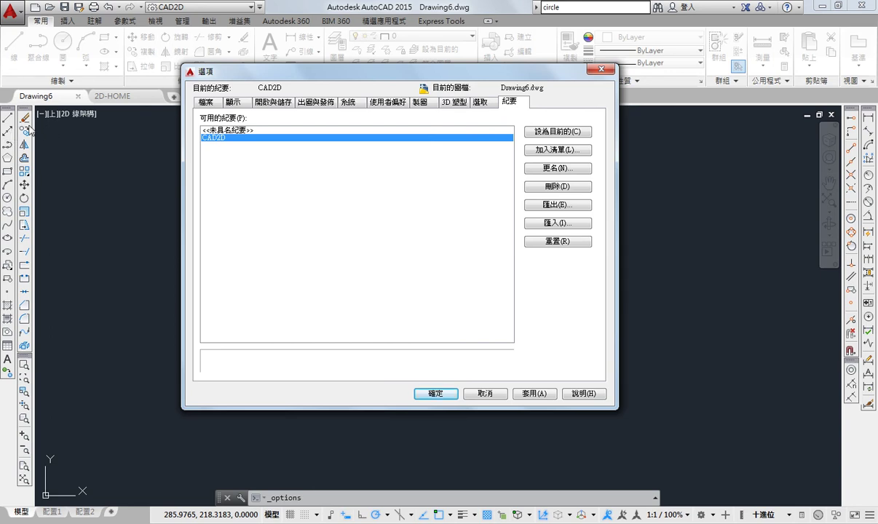
click(601, 69)
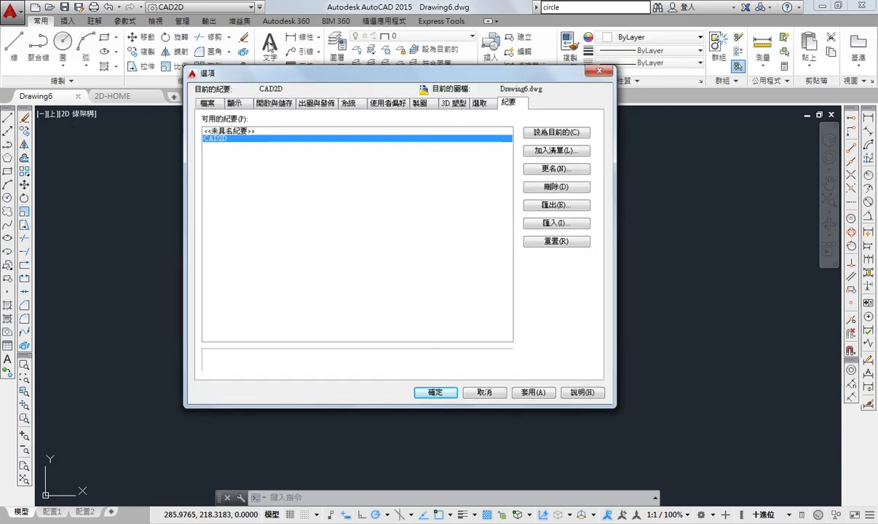
click(230, 8)
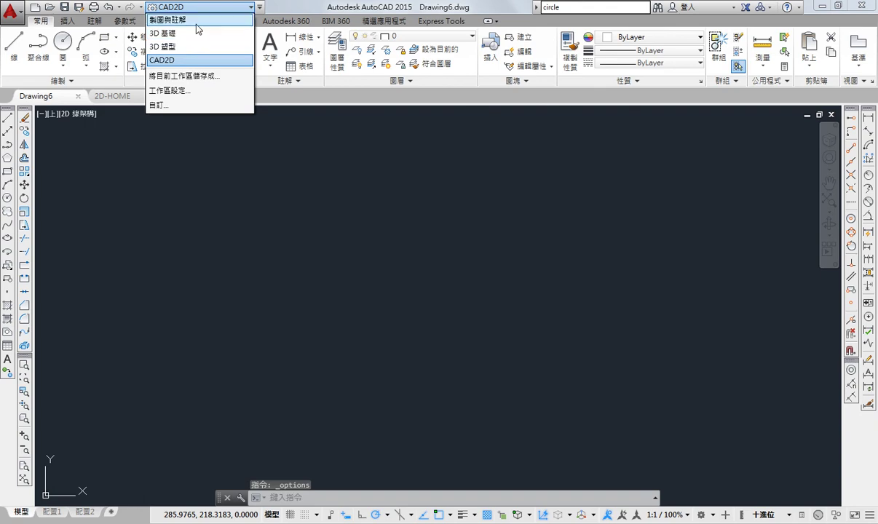
click(196, 22)
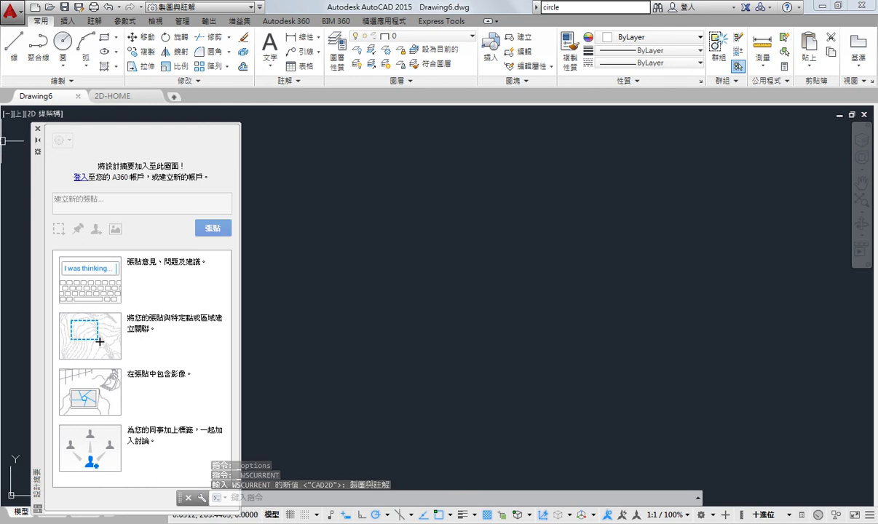
click(204, 8)
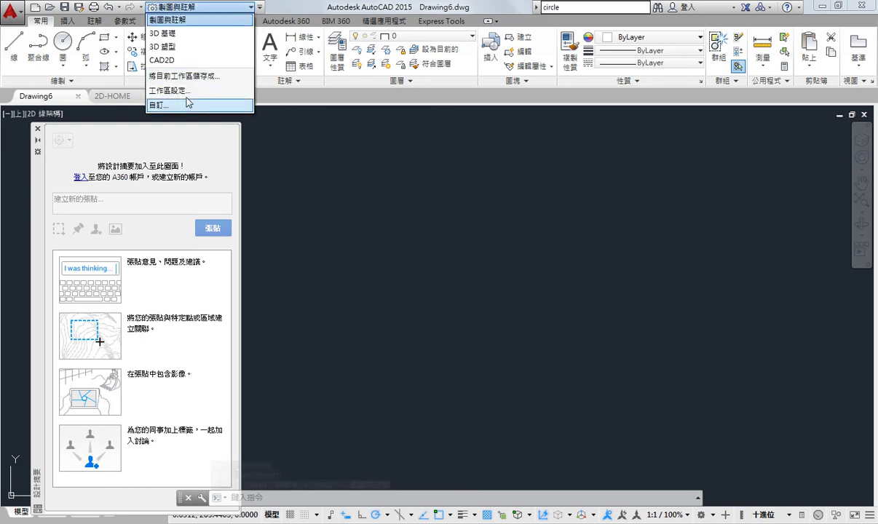
click(162, 60)
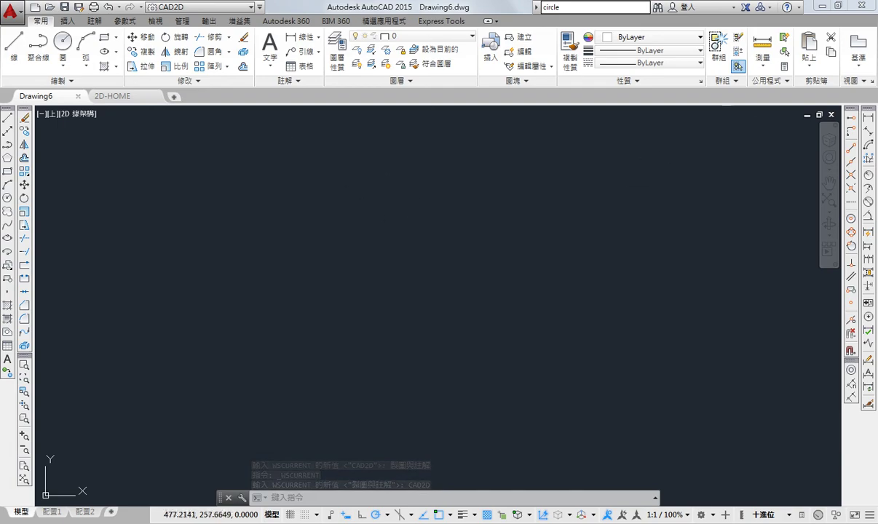
From the desktop, launch AutoCAD via the CAD2D shortcut and restore the Drawing6 window.
click(821, 6)
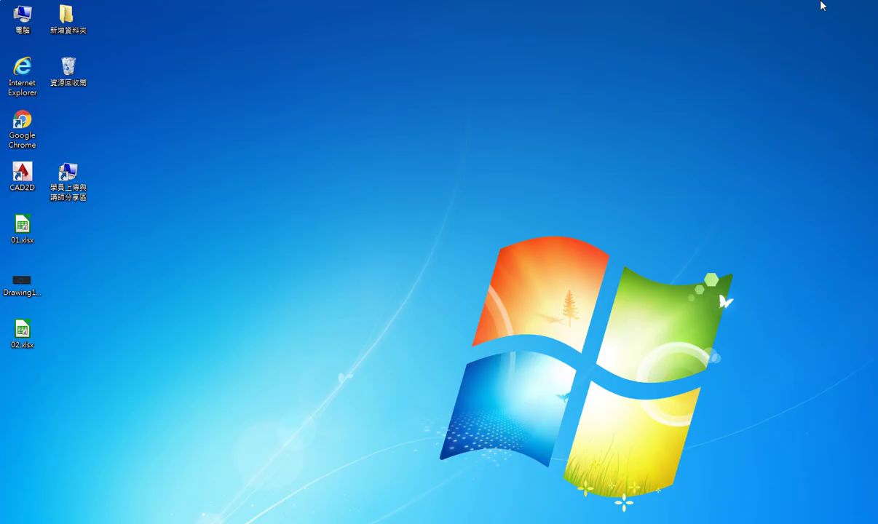
click(21, 174)
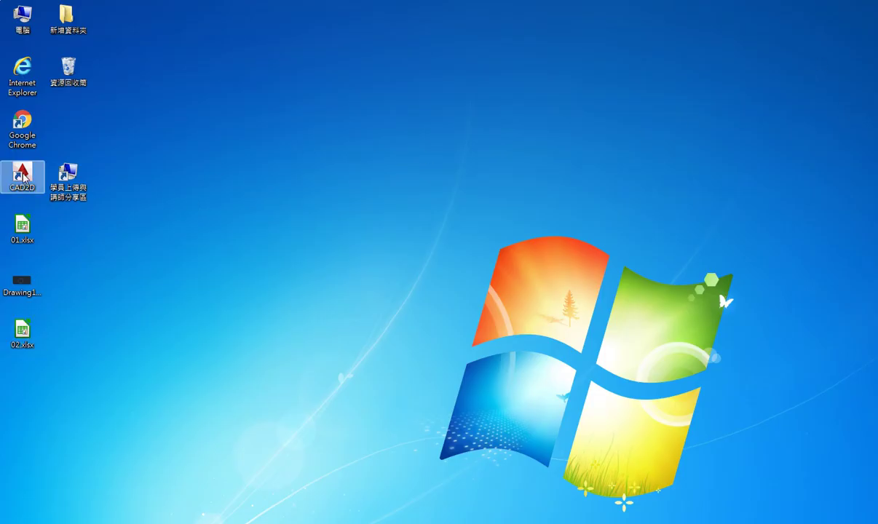
double_click(32, 179)
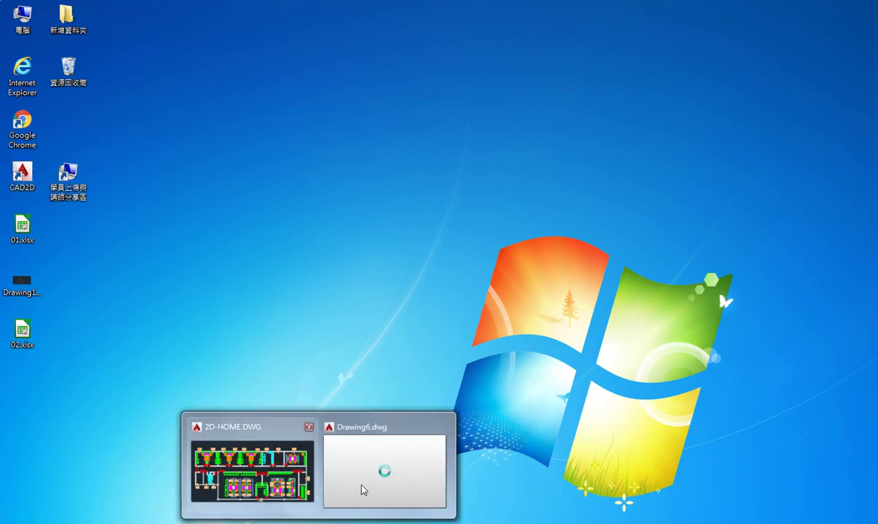
click(363, 487)
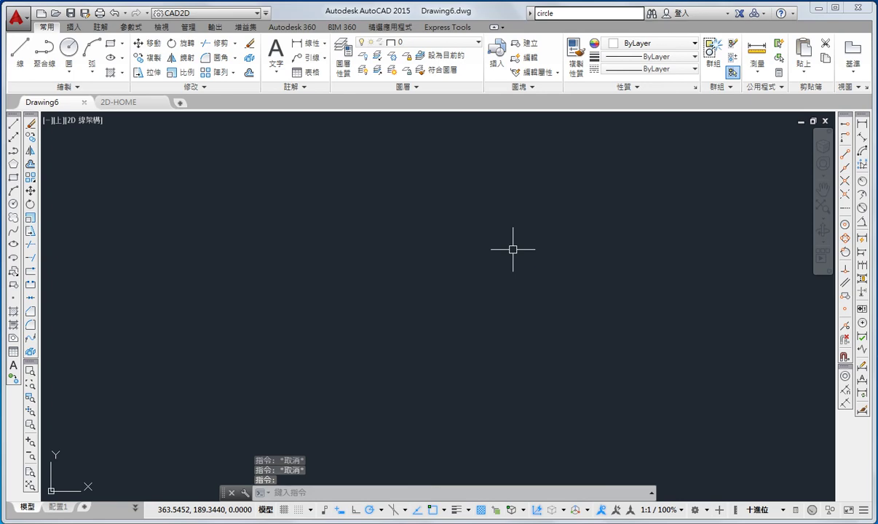
right_click(513, 249)
click(553, 470)
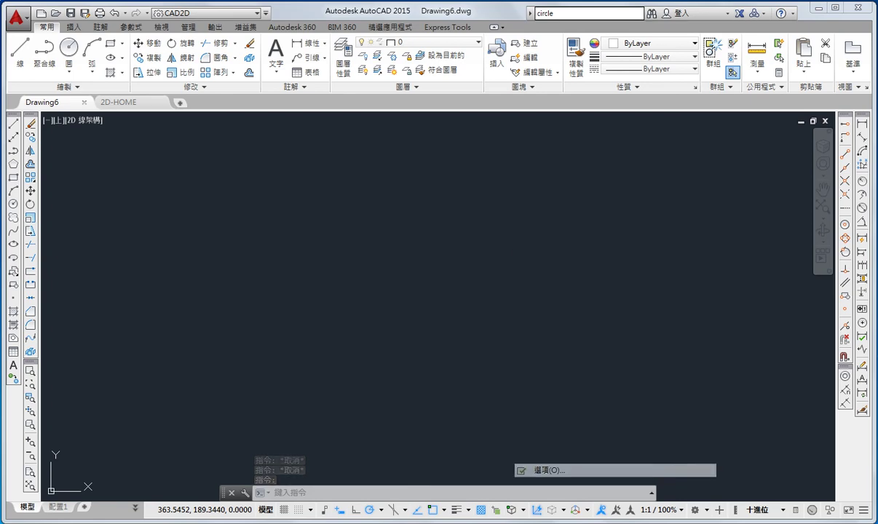
click(205, 102)
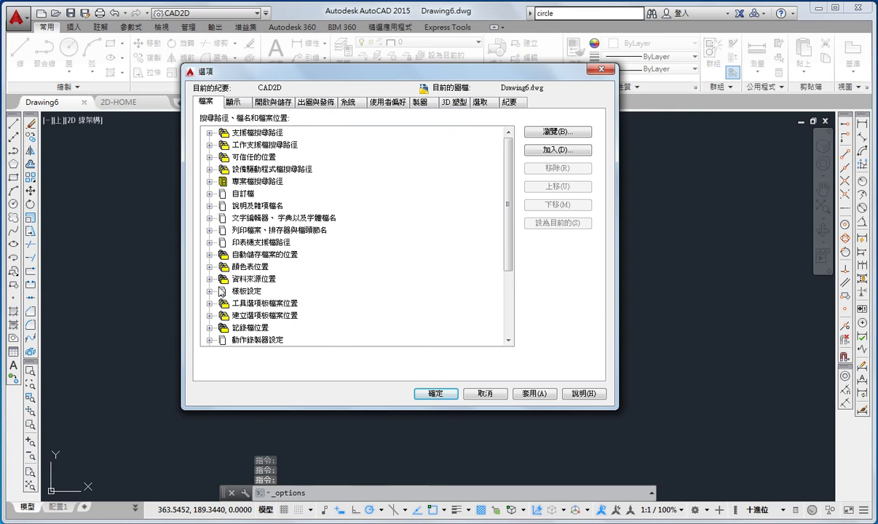
click(209, 254)
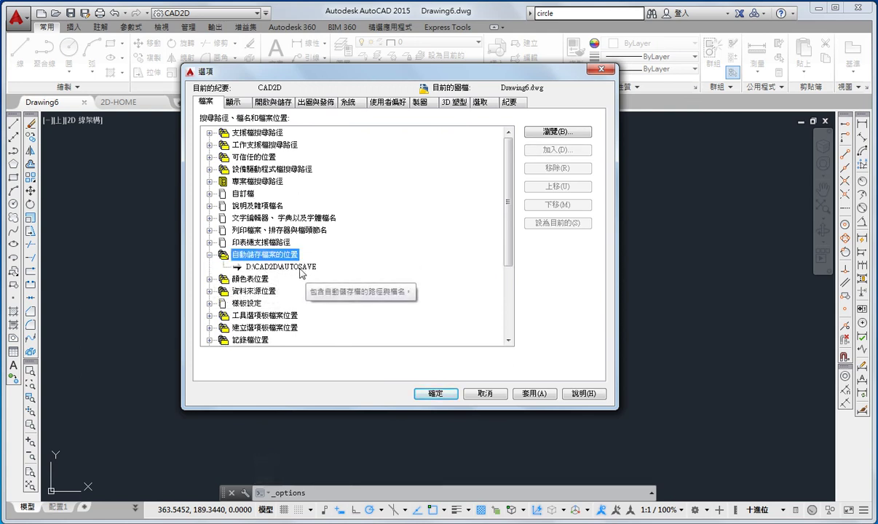
click(485, 393)
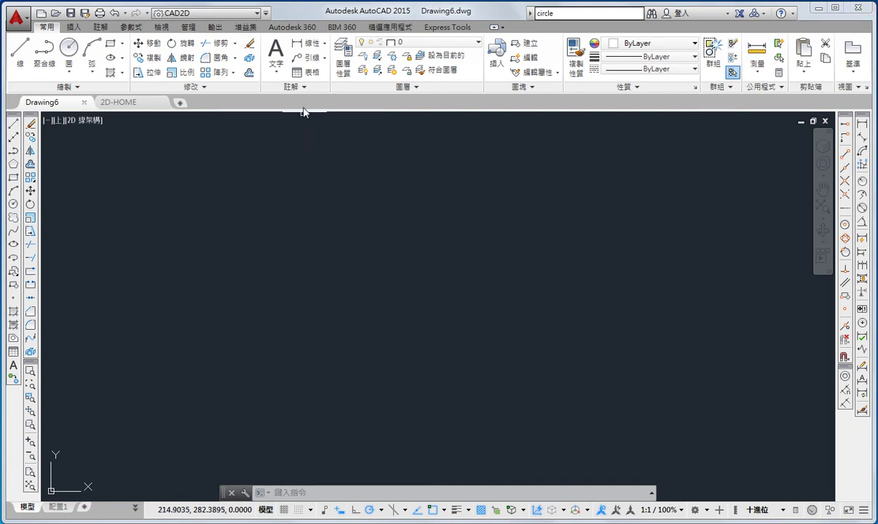
click(228, 16)
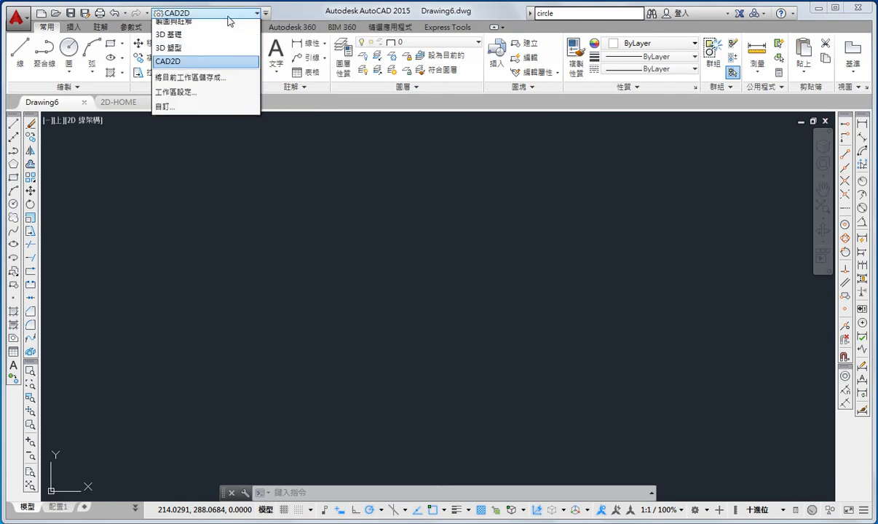
click(402, 217)
right_click(372, 427)
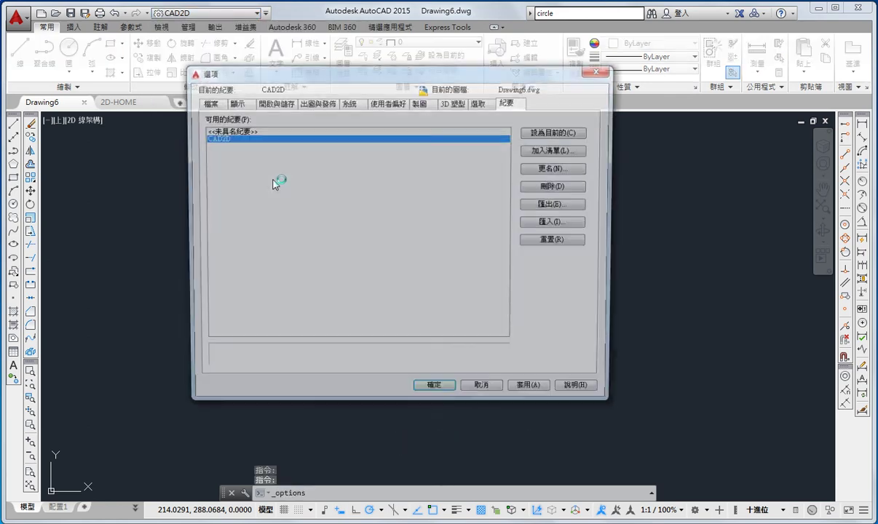
click(426, 419)
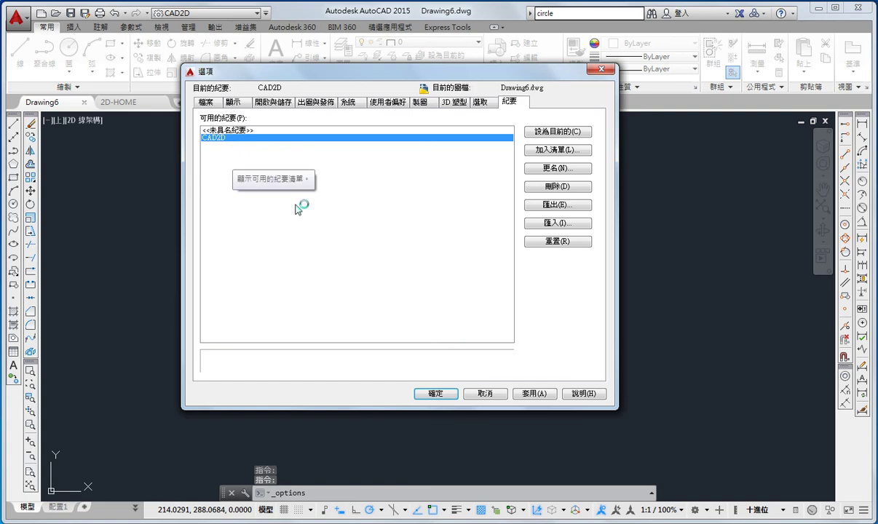
click(486, 393)
click(206, 13)
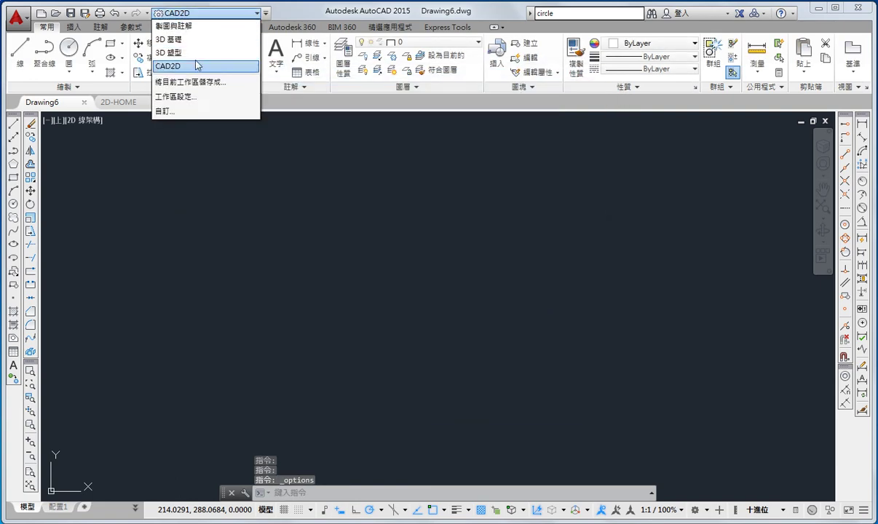
click(195, 52)
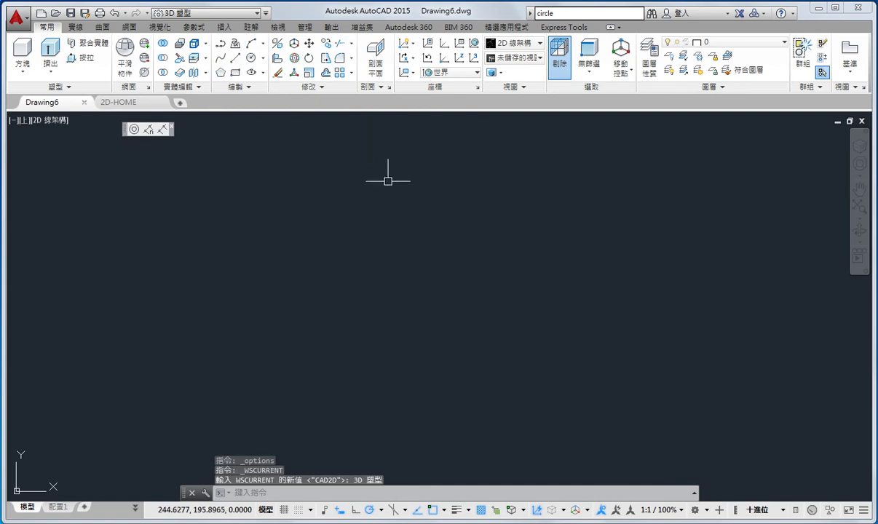
click(206, 12)
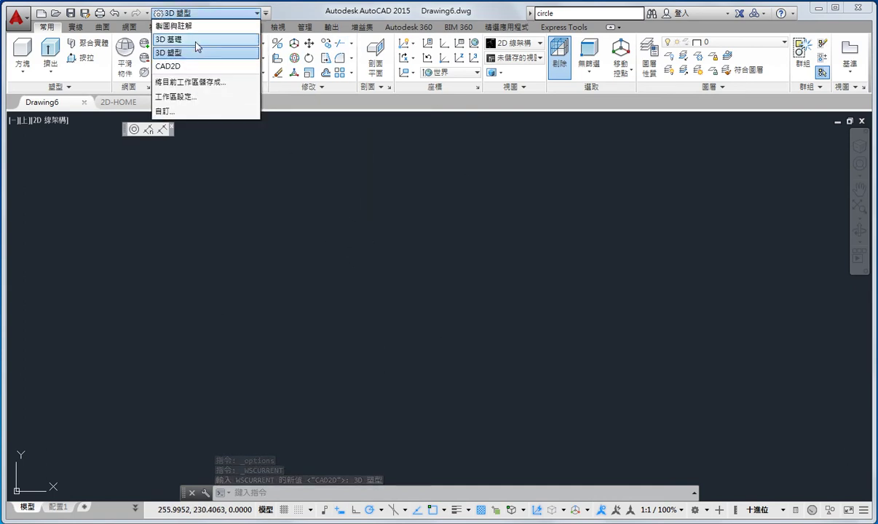
click(215, 64)
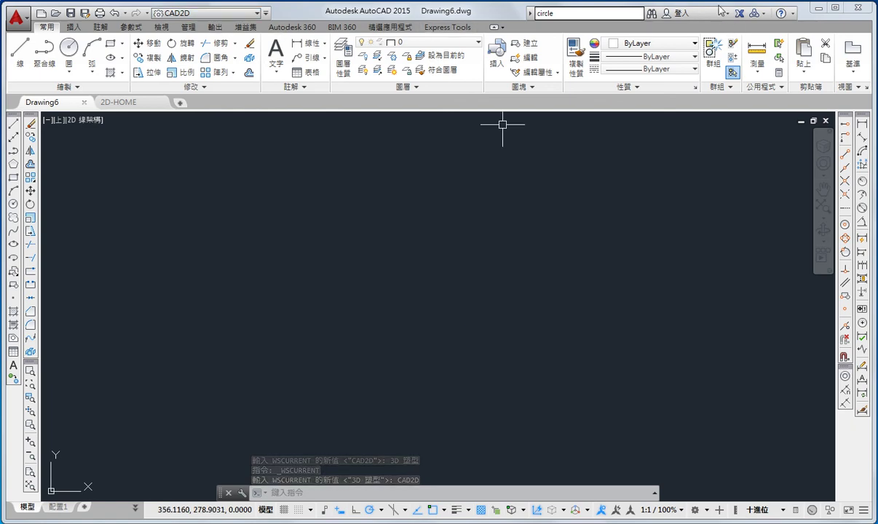
click(821, 8)
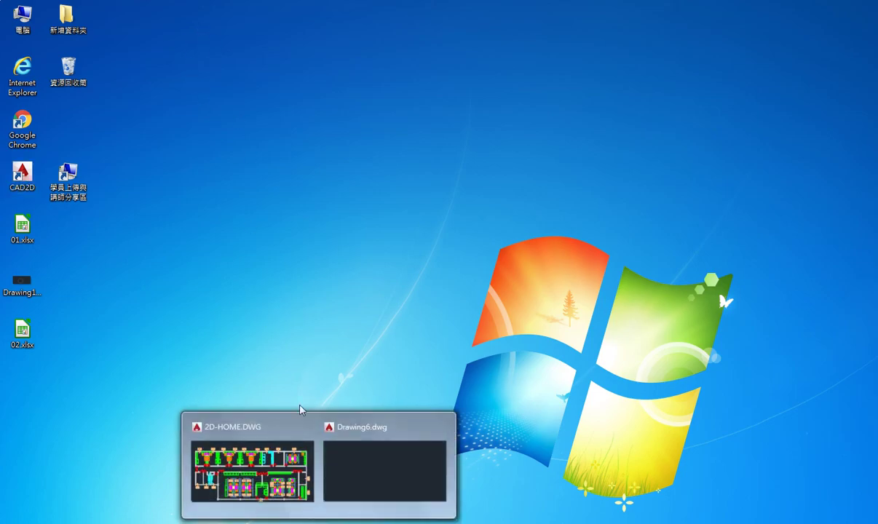
click(362, 427)
click(208, 13)
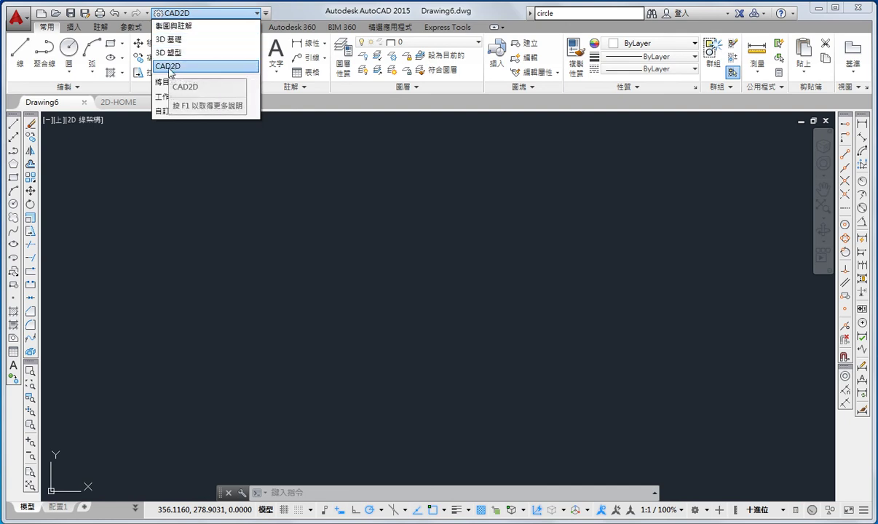
click(323, 190)
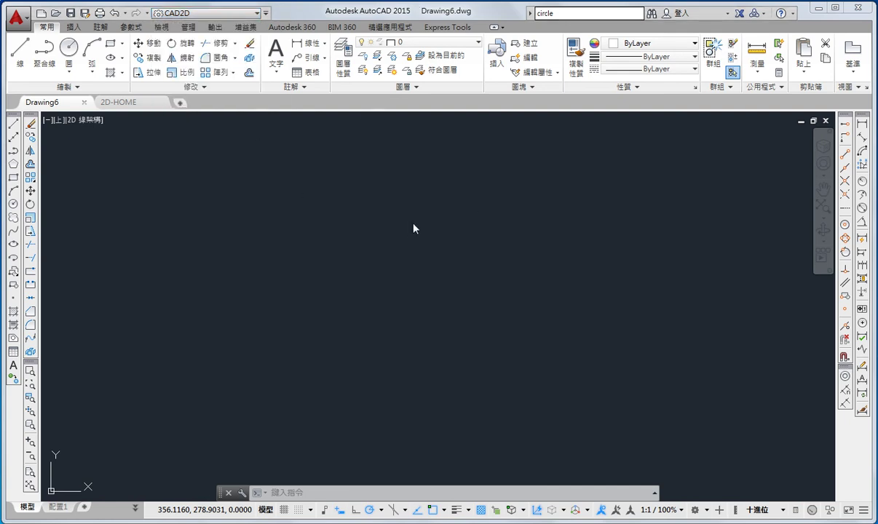